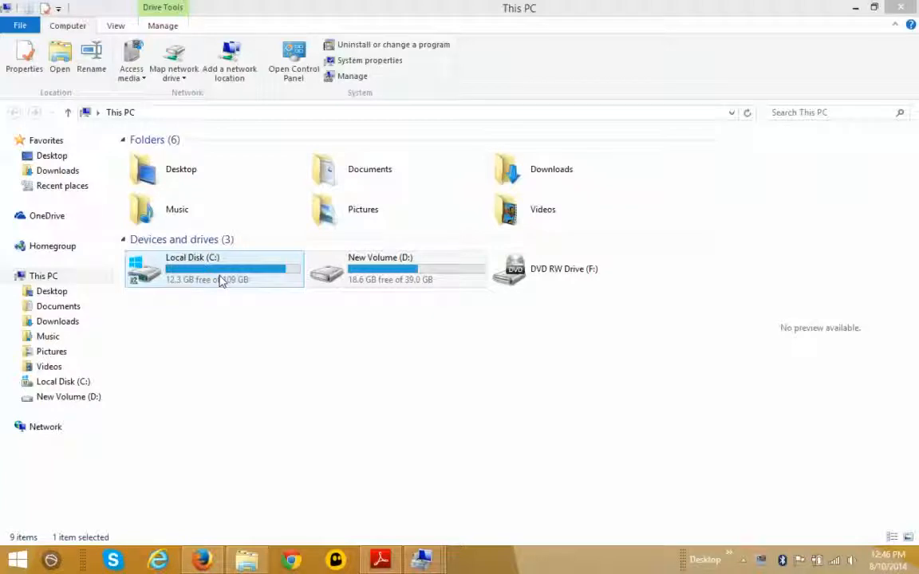
- Review the Local Disk (C:) and New Volume (D:) drives in This PC and close the window
left_click(400, 276)
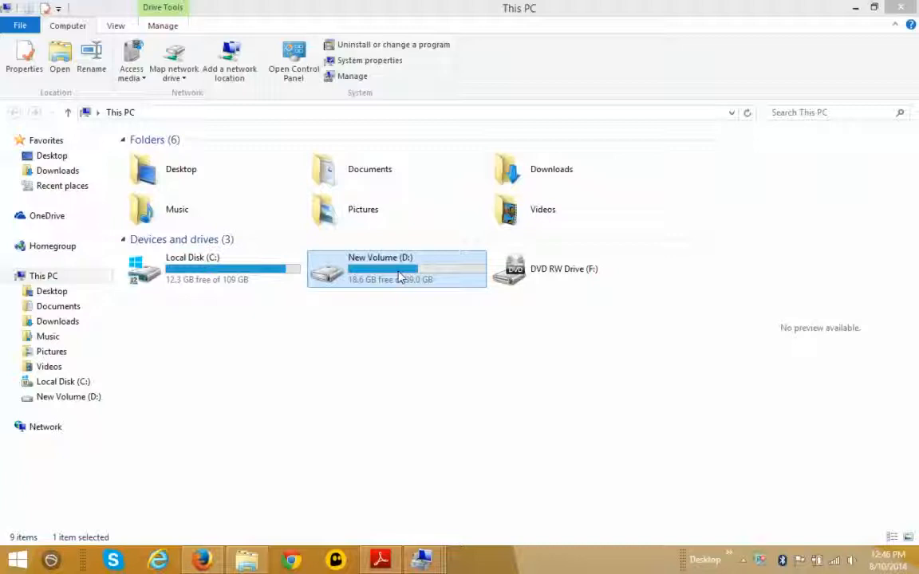
left_click(191, 277)
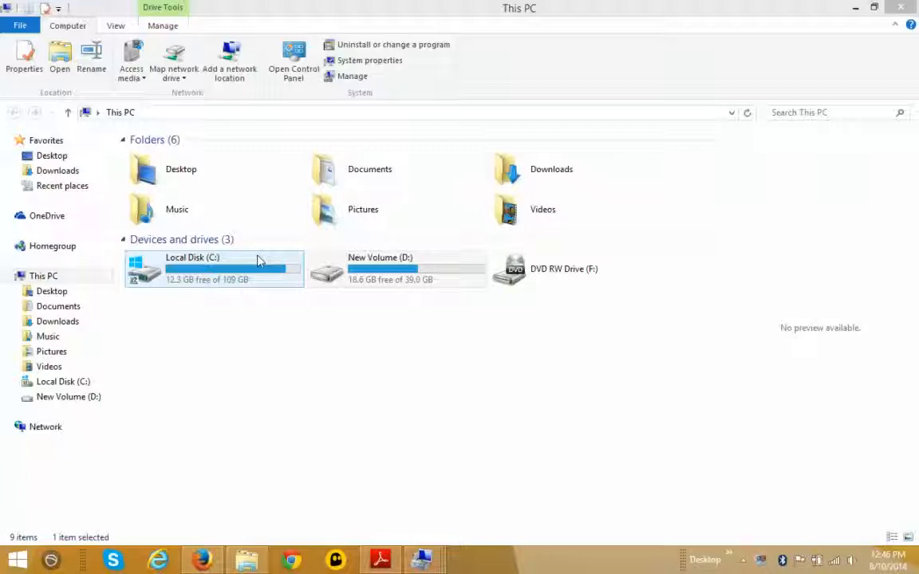
left_click(343, 262)
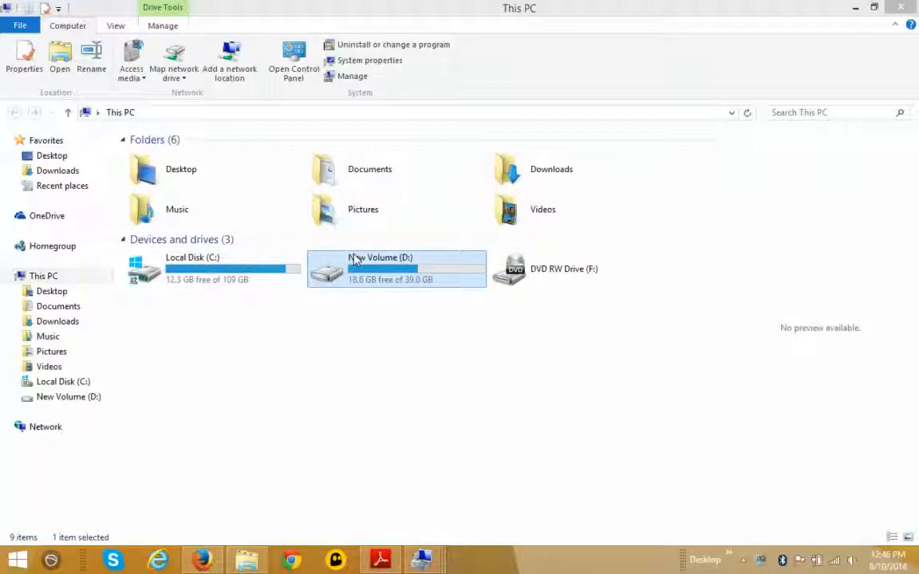
left_click(407, 301)
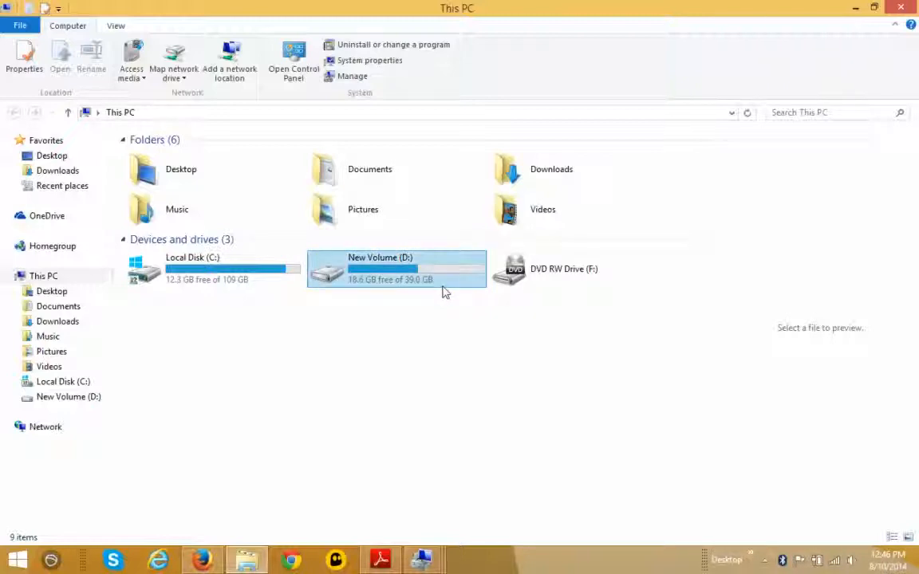
left_click(891, 8)
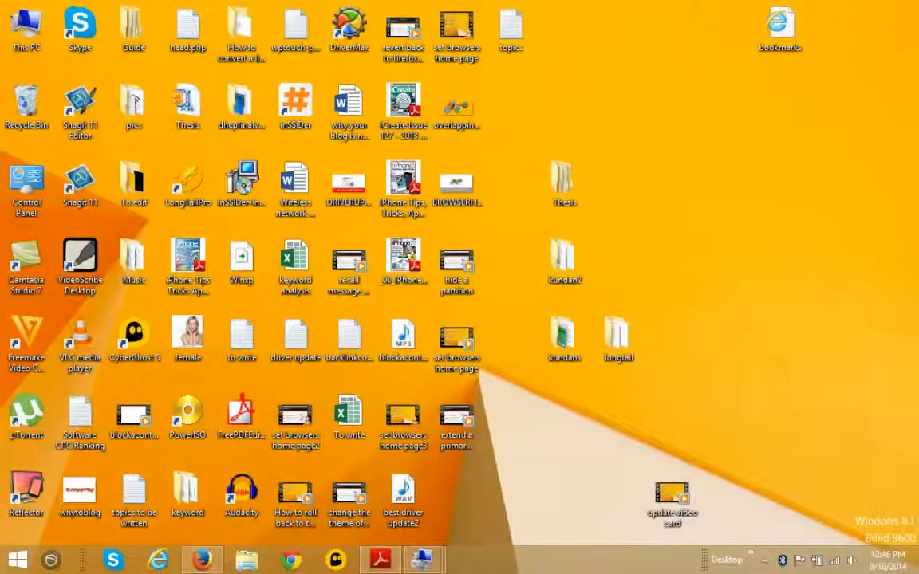
- Open Computer Management for This PC in a maximized window and display Disk Management
right_click(29, 29)
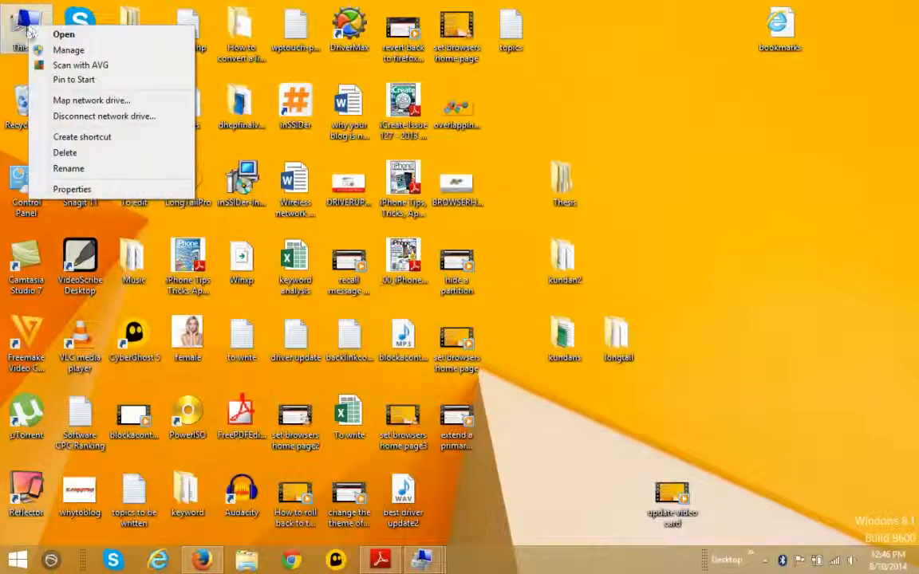
left_click(76, 50)
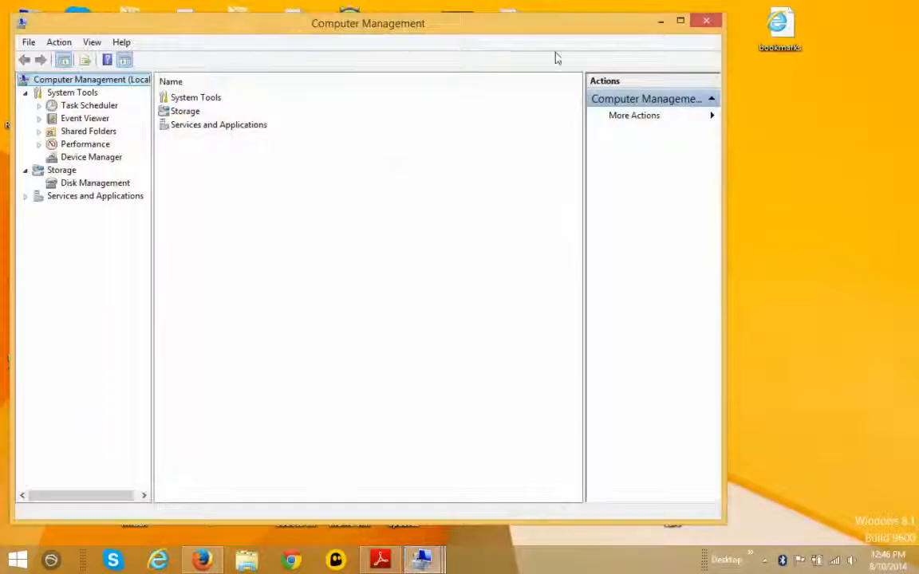
left_click(679, 20)
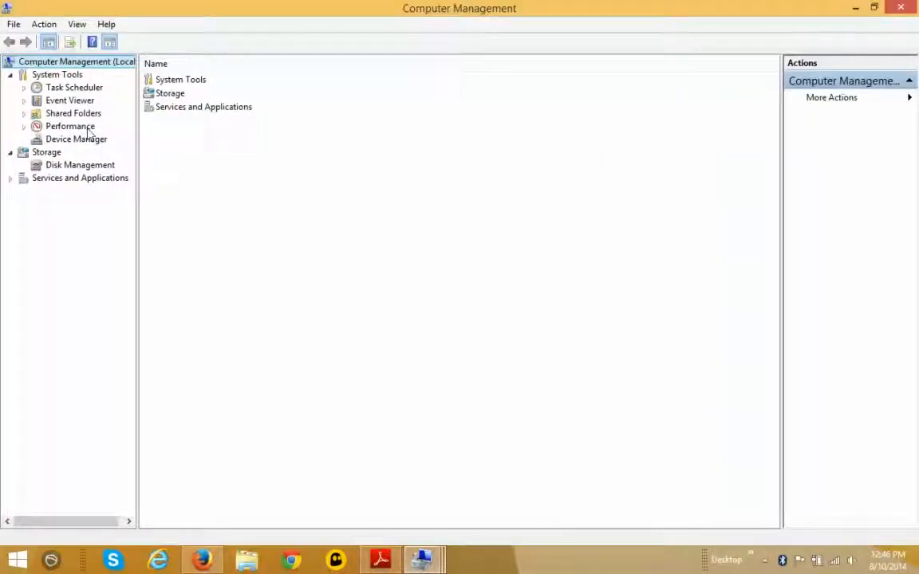
left_click(64, 140)
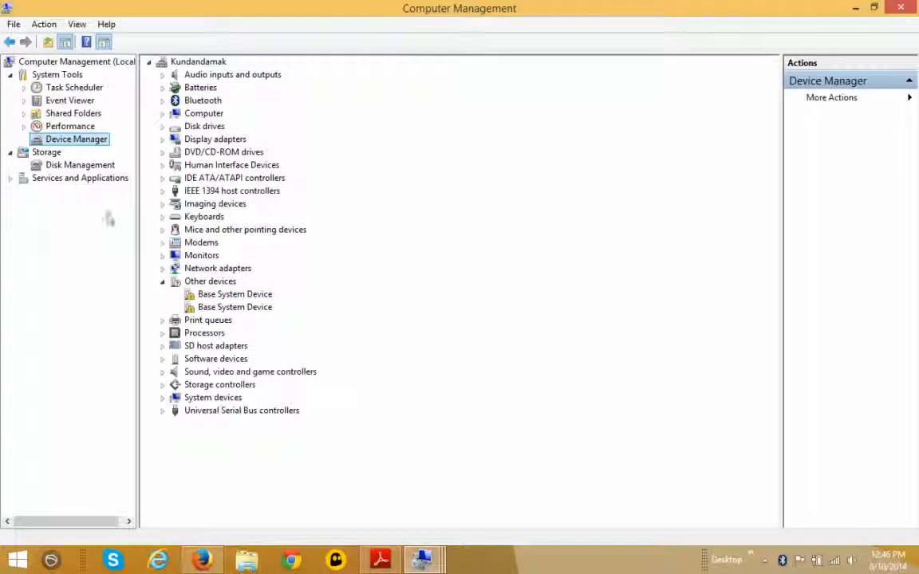
left_click(93, 167)
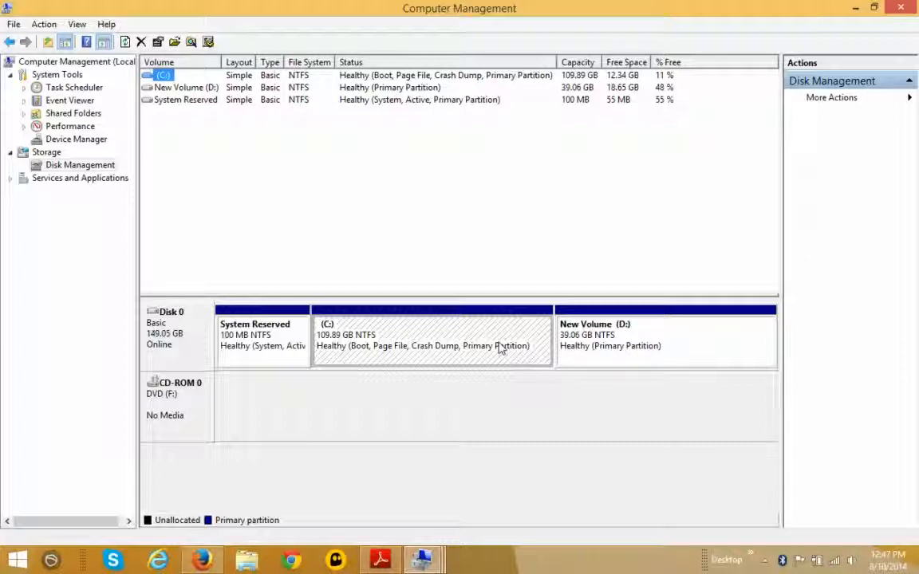
- Shrink the New Volume (D:) partition on Disk 0 by 18594 MB
left_click(642, 348)
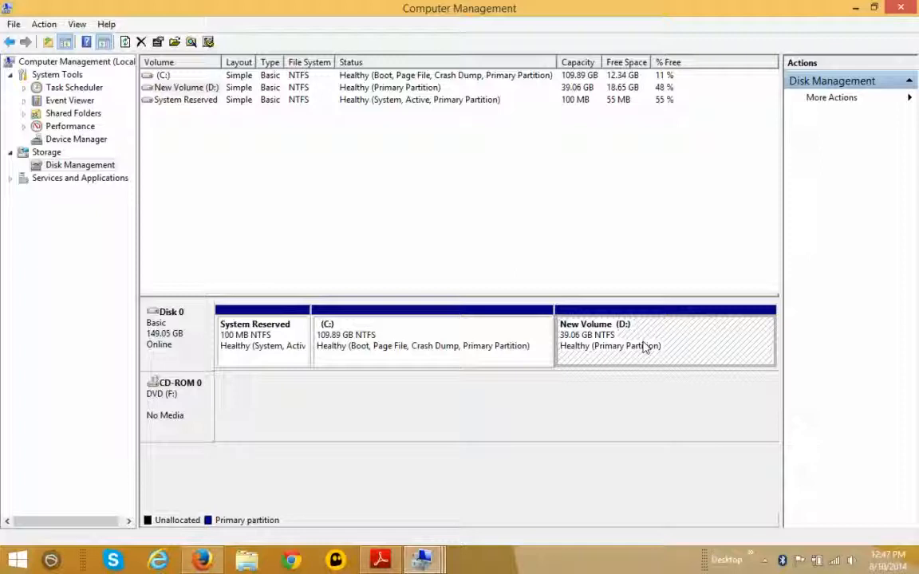
right_click(648, 345)
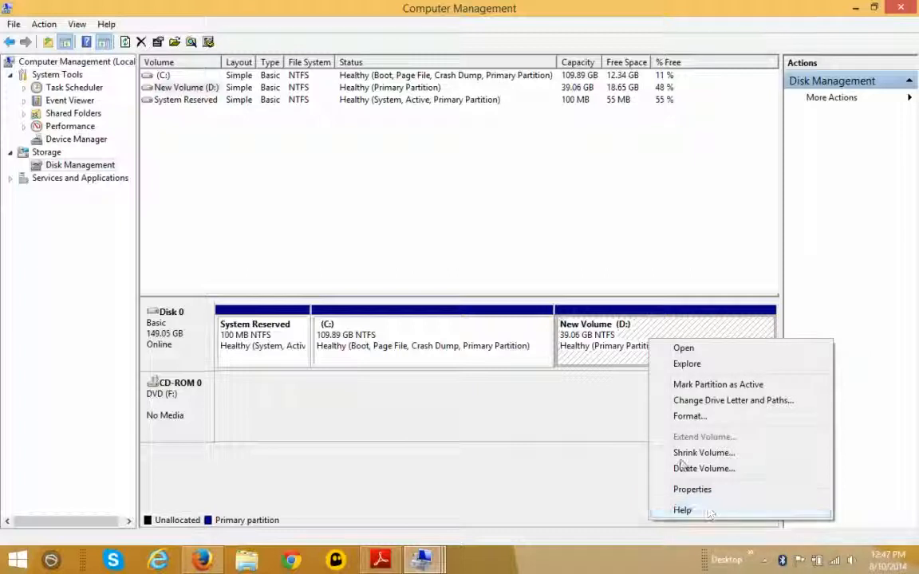
left_click(704, 453)
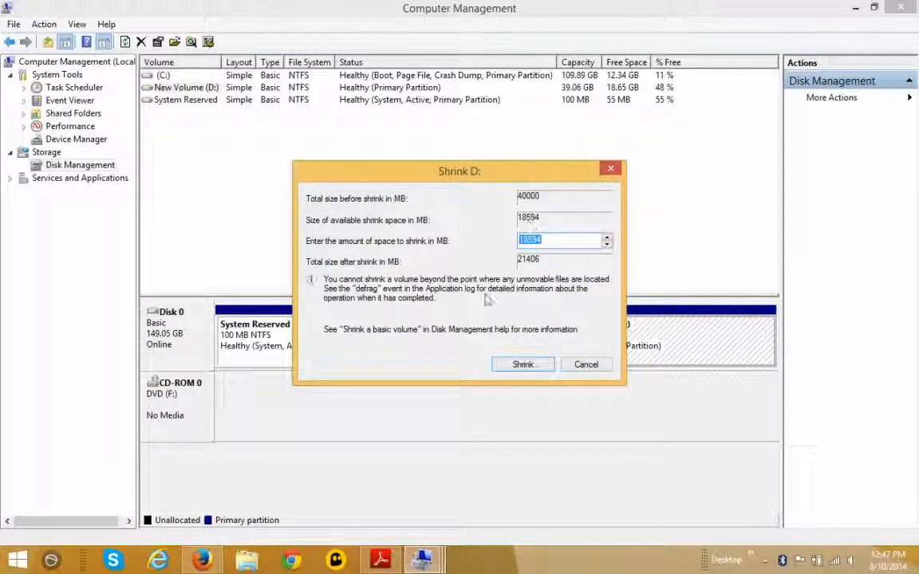
left_click_drag(553, 240, 494, 241)
left_click(529, 240)
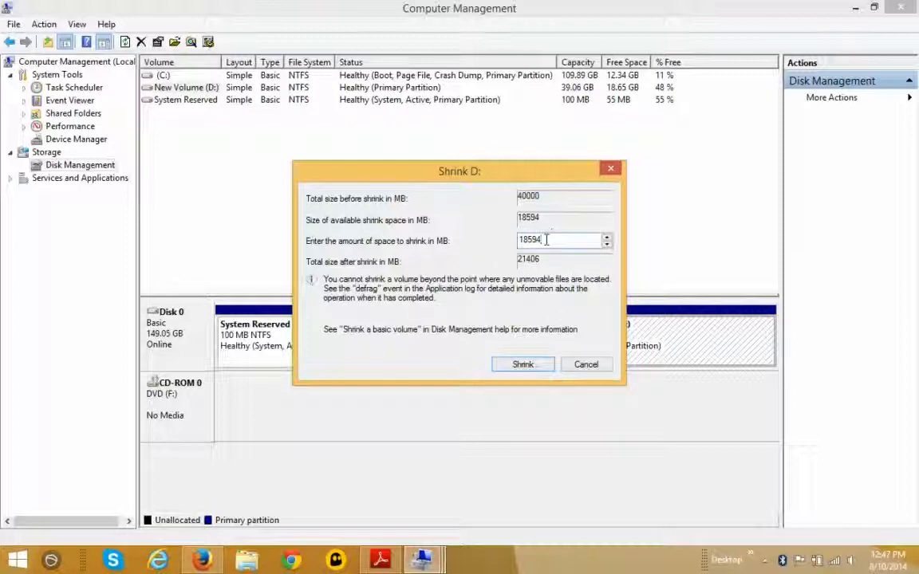
left_click(523, 364)
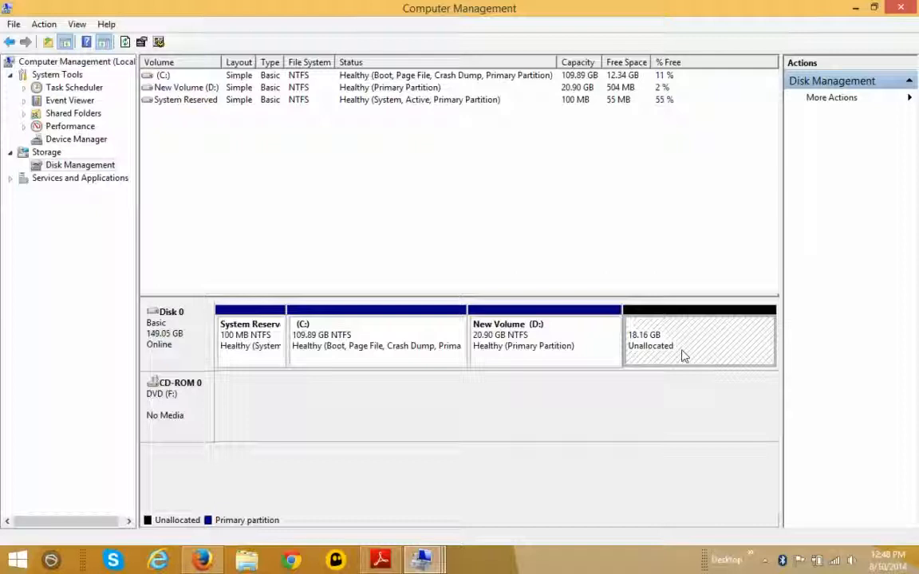
- Set up a new simple volume in Disk 0's unallocated space with a size of 18594 MB and drive letter E
right_click(712, 339)
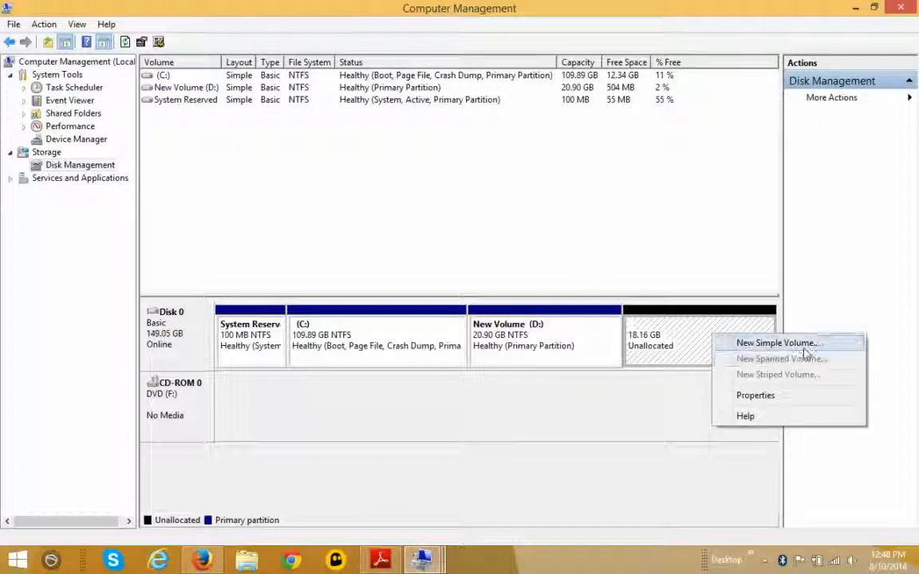
left_click(804, 350)
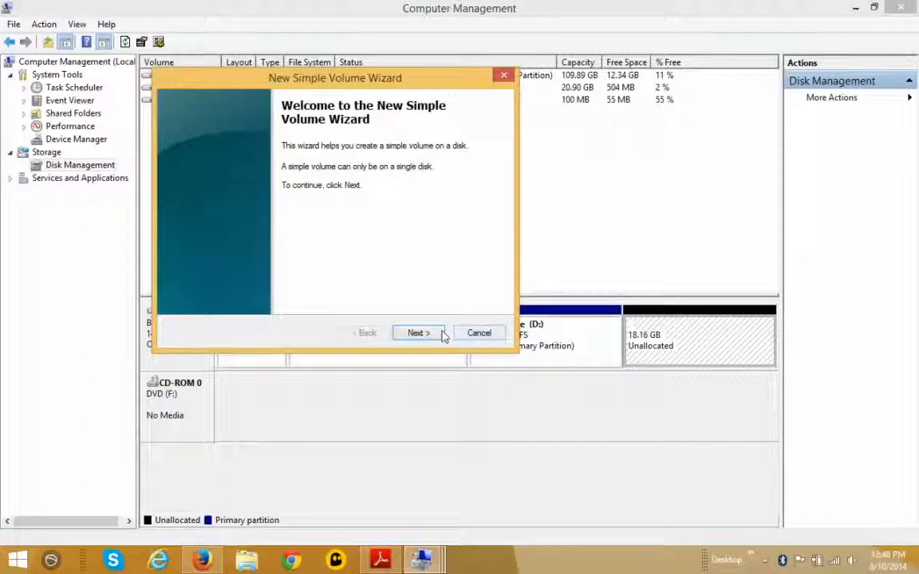
left_click(418, 334)
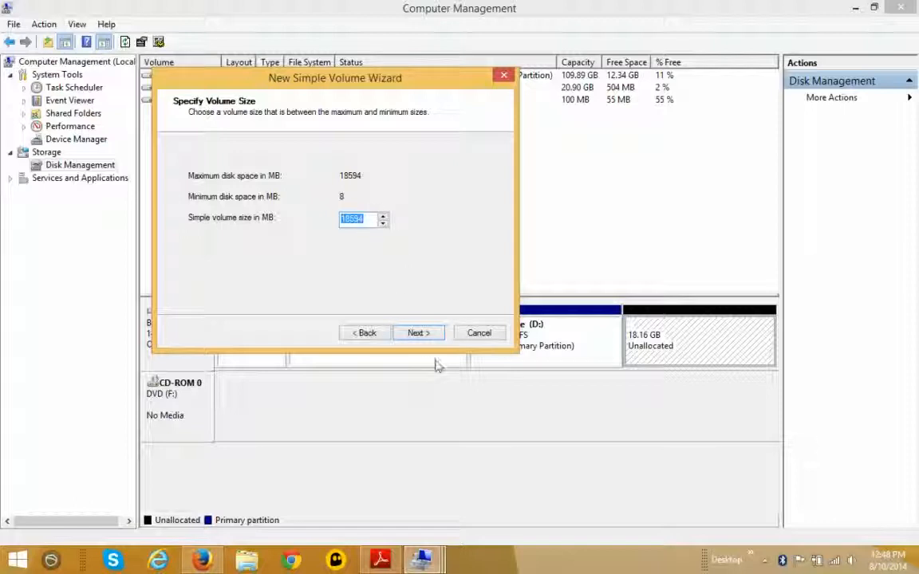
left_click(429, 336)
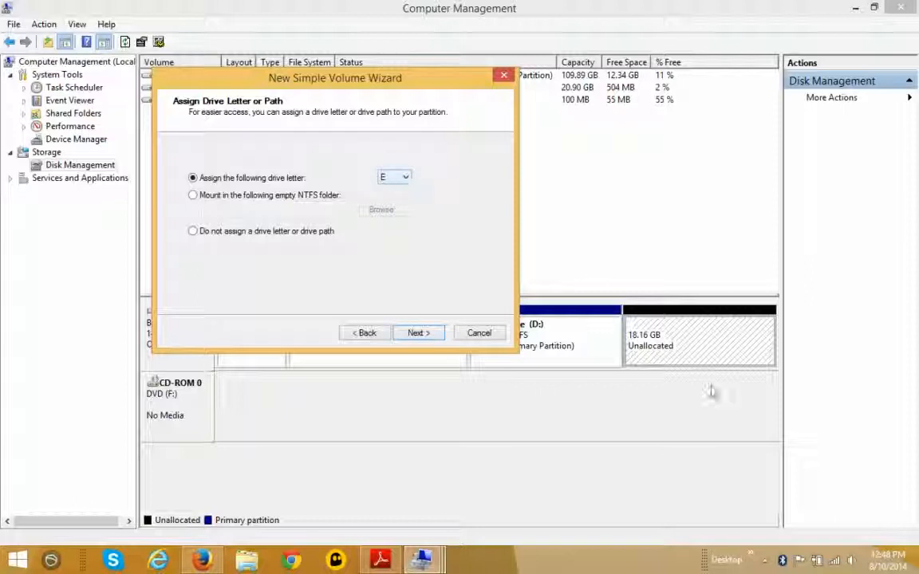
left_click(418, 333)
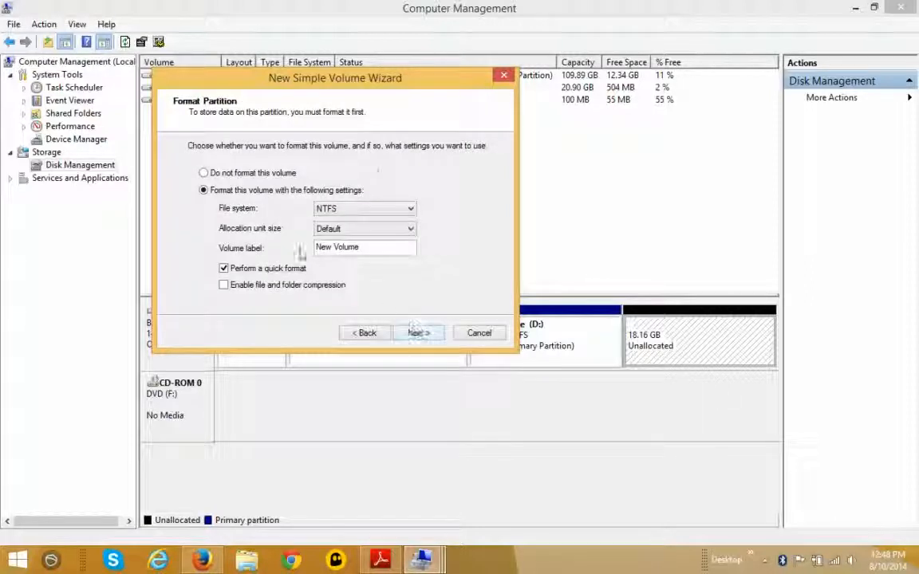
- Format the new volume as NTFS with the volume label "New partition" and complete the wizard
left_click(367, 209)
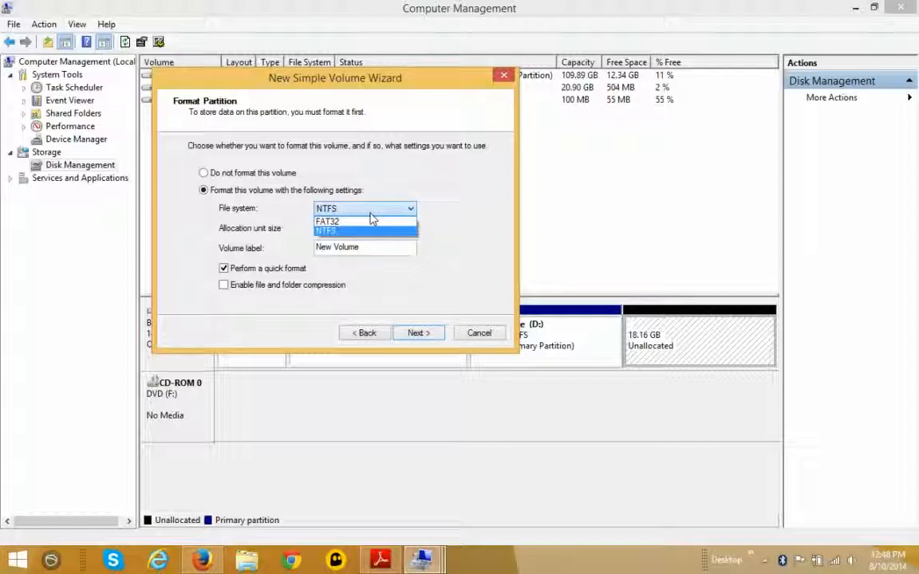
left_click(327, 232)
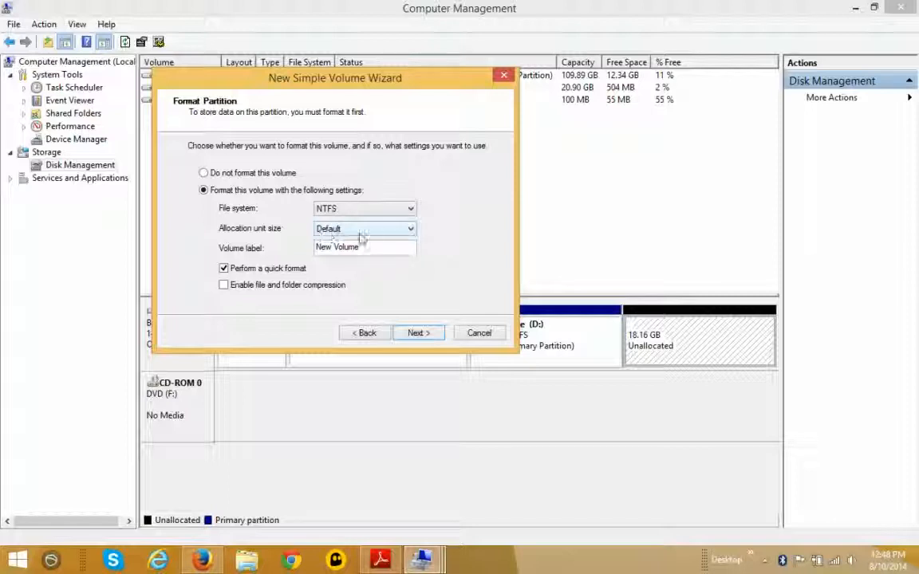
left_click_drag(375, 246, 286, 237)
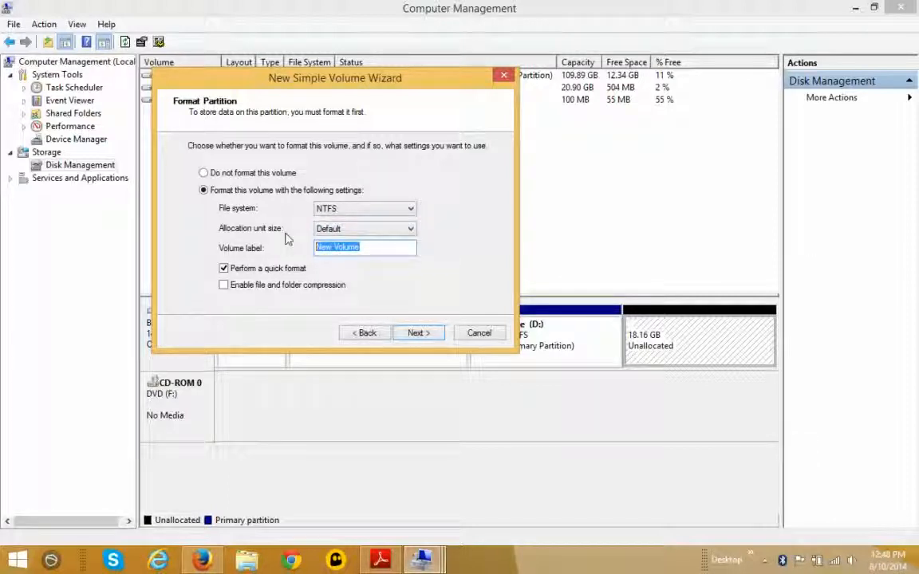
type("new")
key("BackSpace")
key("BackSpace")
key("BackSpace")
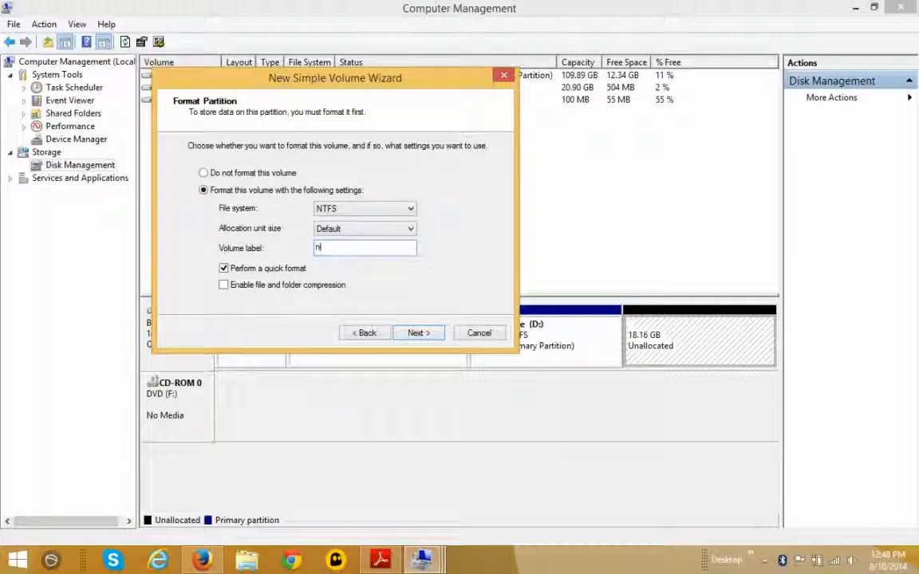
type("New partition")
left_click(430, 337)
left_click(423, 334)
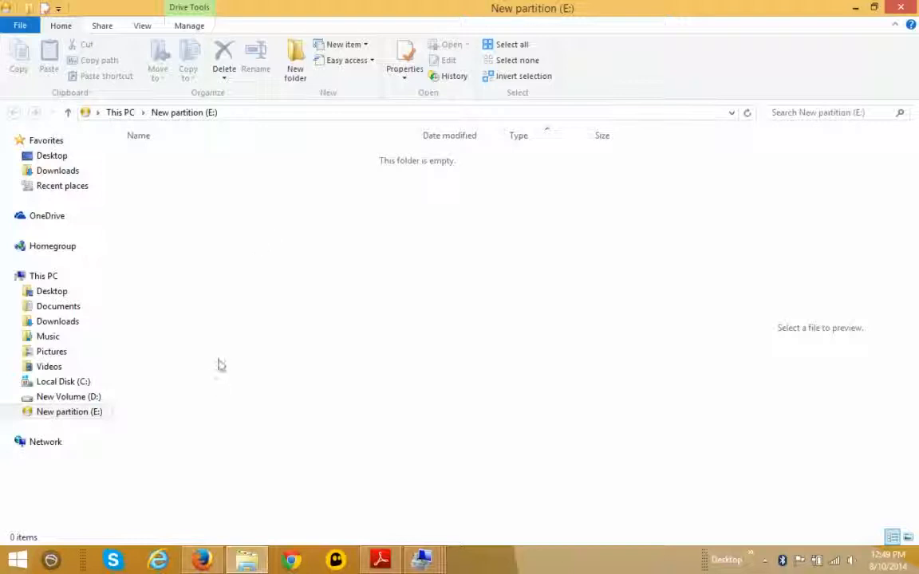
- Inspect the New partition (E:) drive from This PC and switch to the Kundanstech website in Firefox
left_click(43, 277)
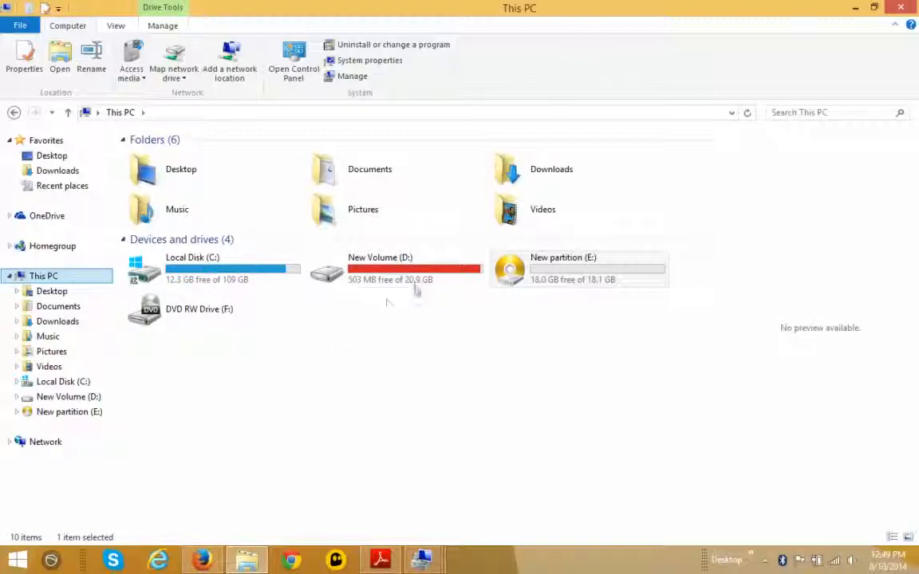
double_click(555, 265)
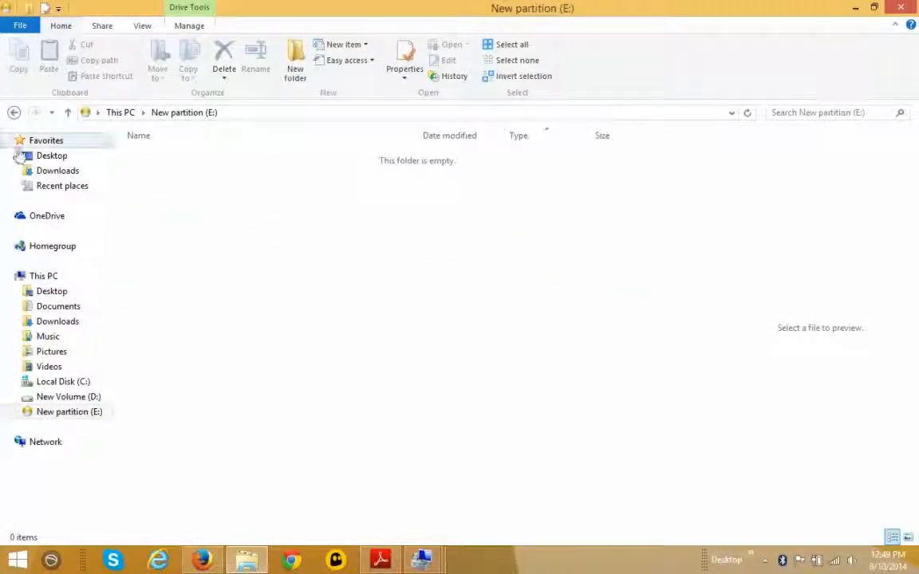
left_click(14, 113)
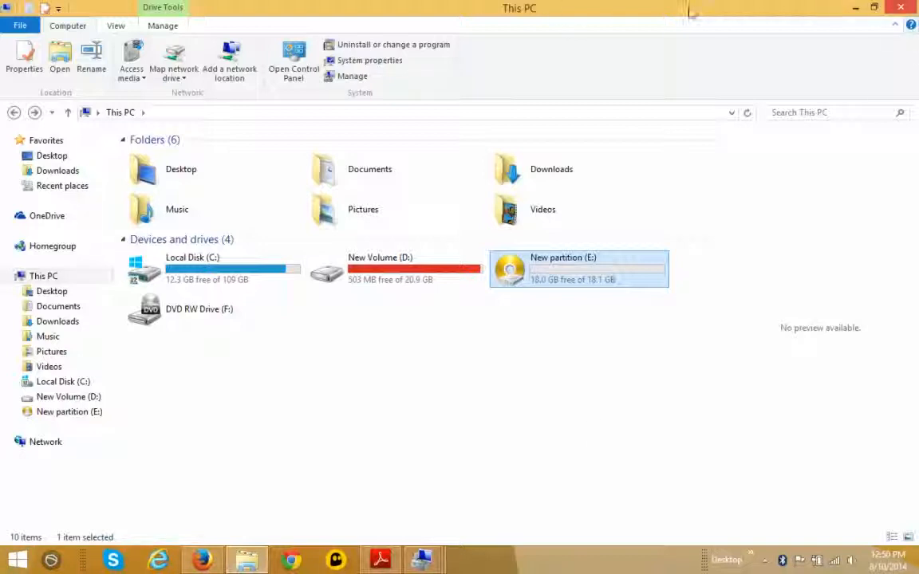
left_click(203, 560)
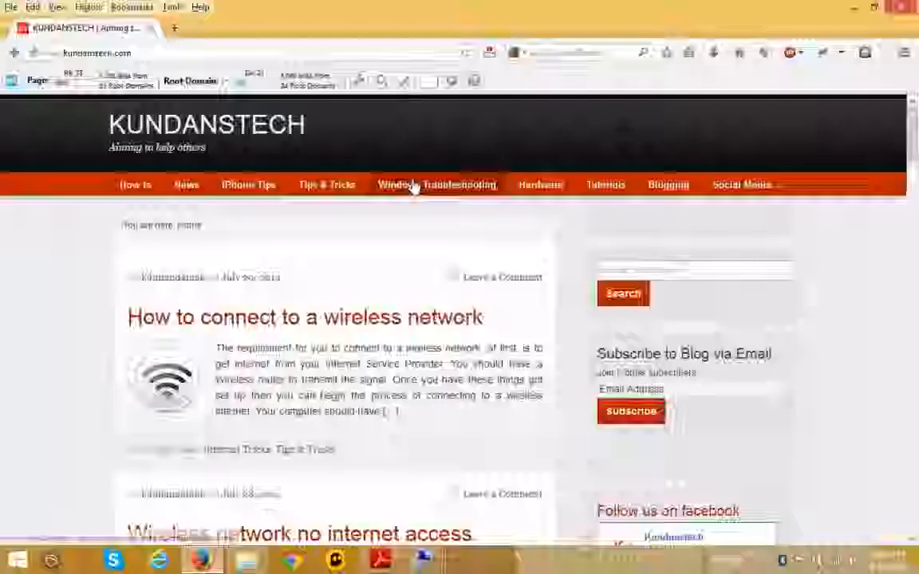